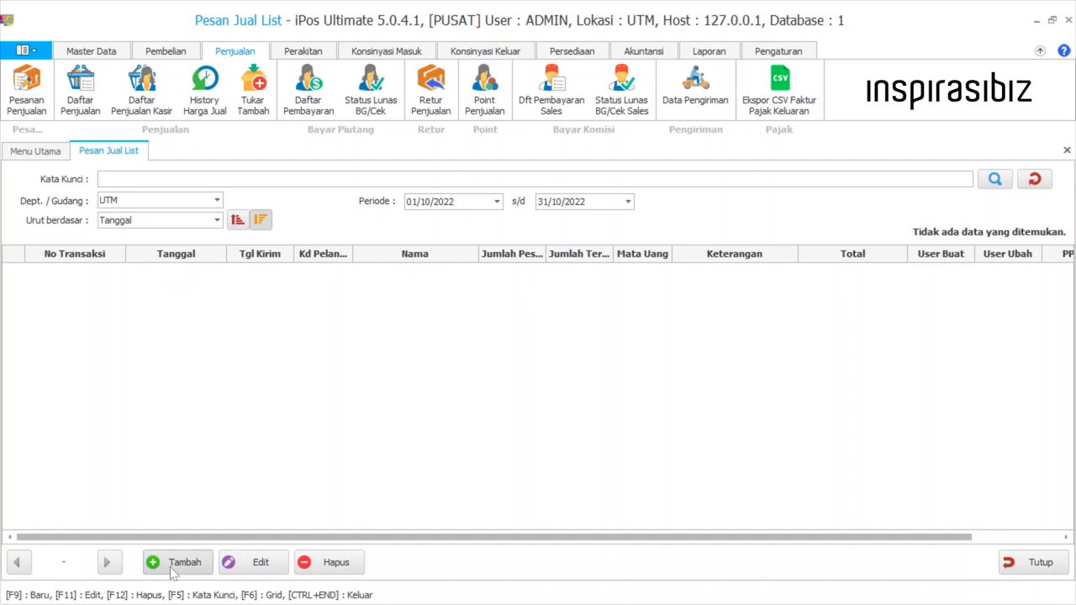
Start a new sales order with the automatic transaction number and the Penjualan type
click(174, 563)
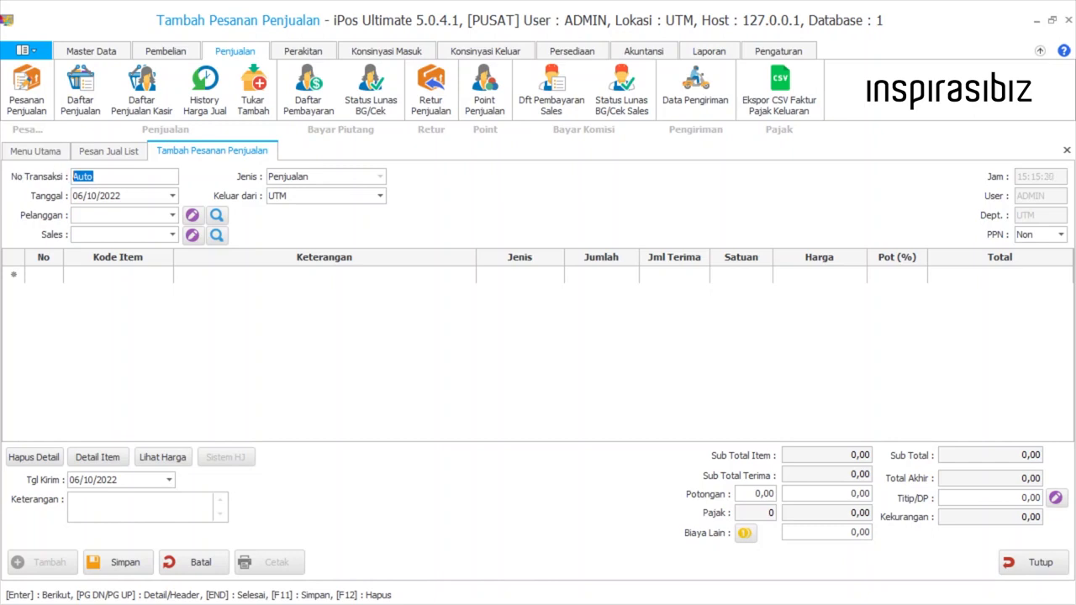
click(97, 176)
drag(93, 177, 74, 176)
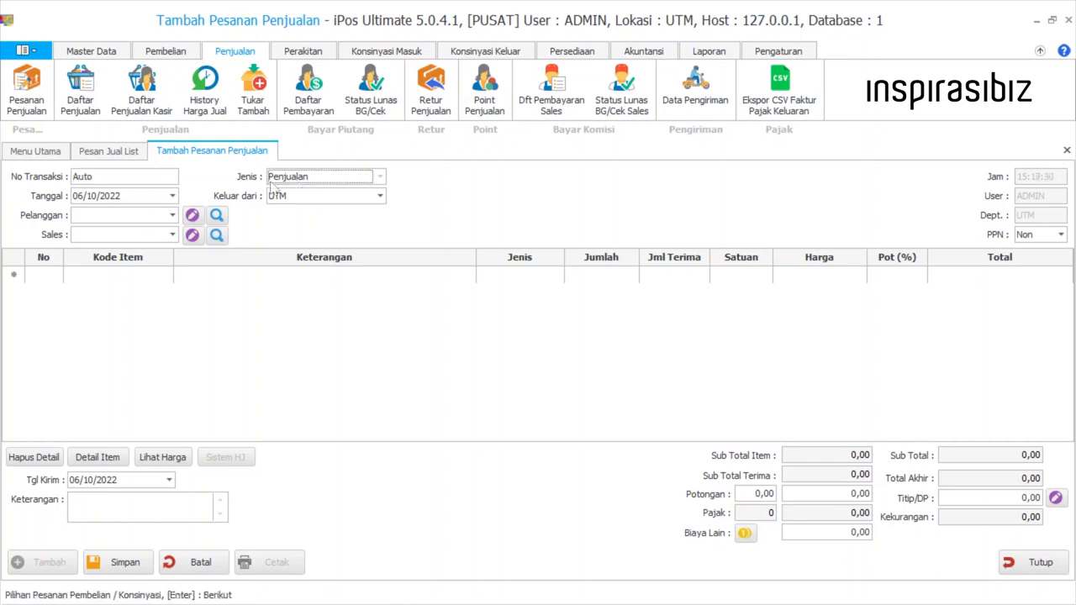
key(Return)
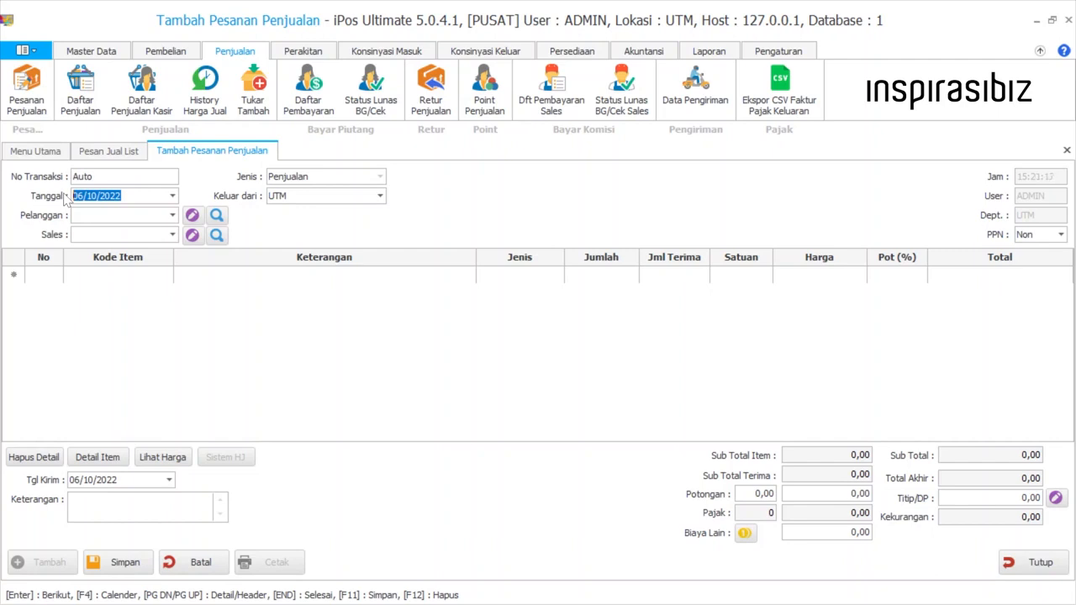
Review the order's date calendar and the warehouse choices for the goods to leave from
click(128, 197)
click(127, 196)
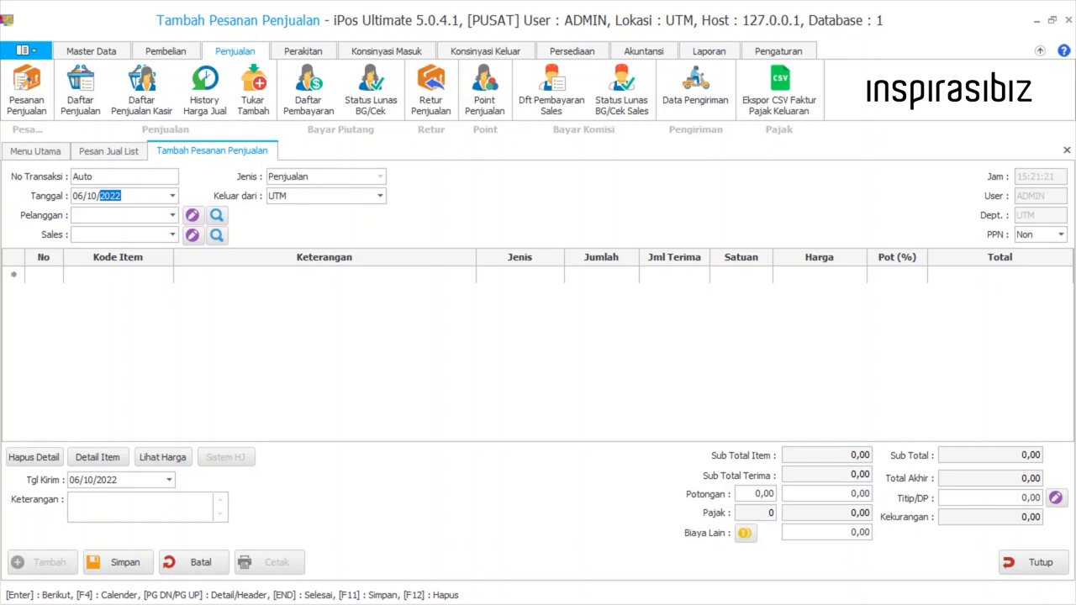
click(173, 196)
click(172, 195)
click(302, 198)
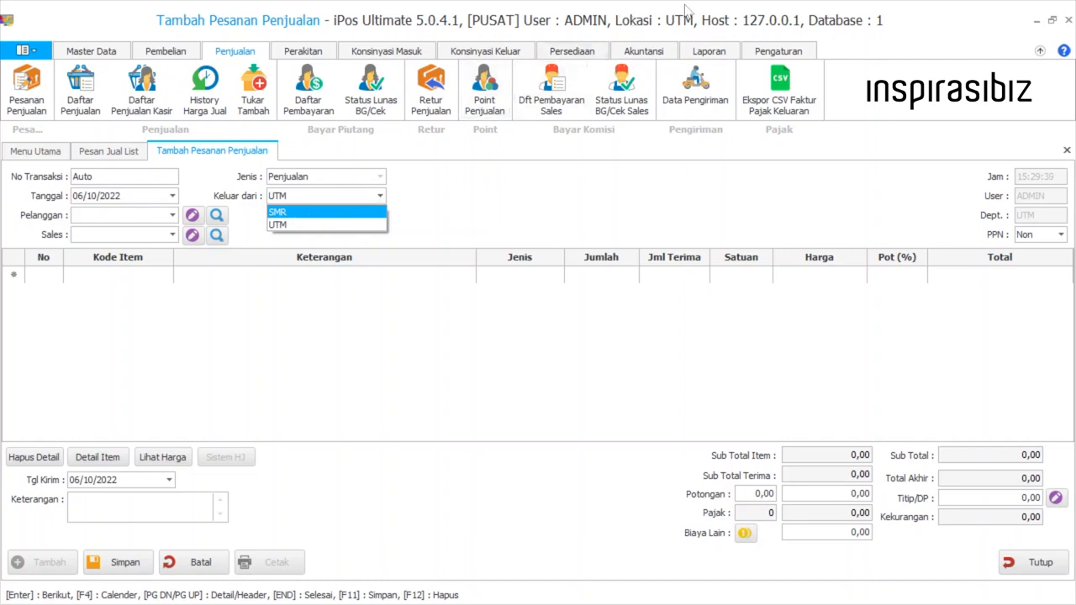
click(331, 202)
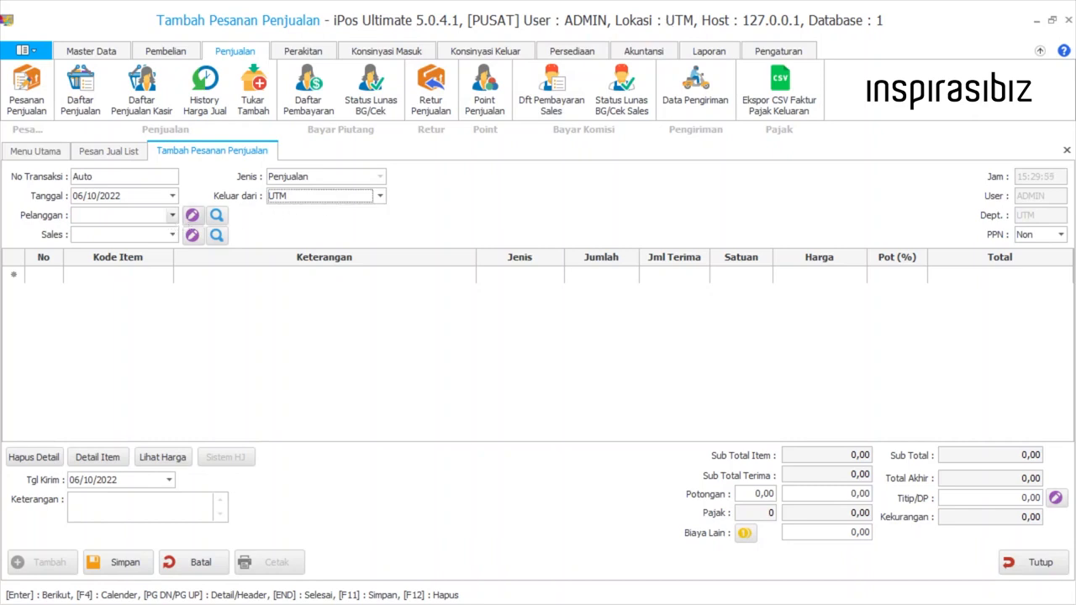
Choose Pelanggan G as the order's customer and move past that field
click(165, 215)
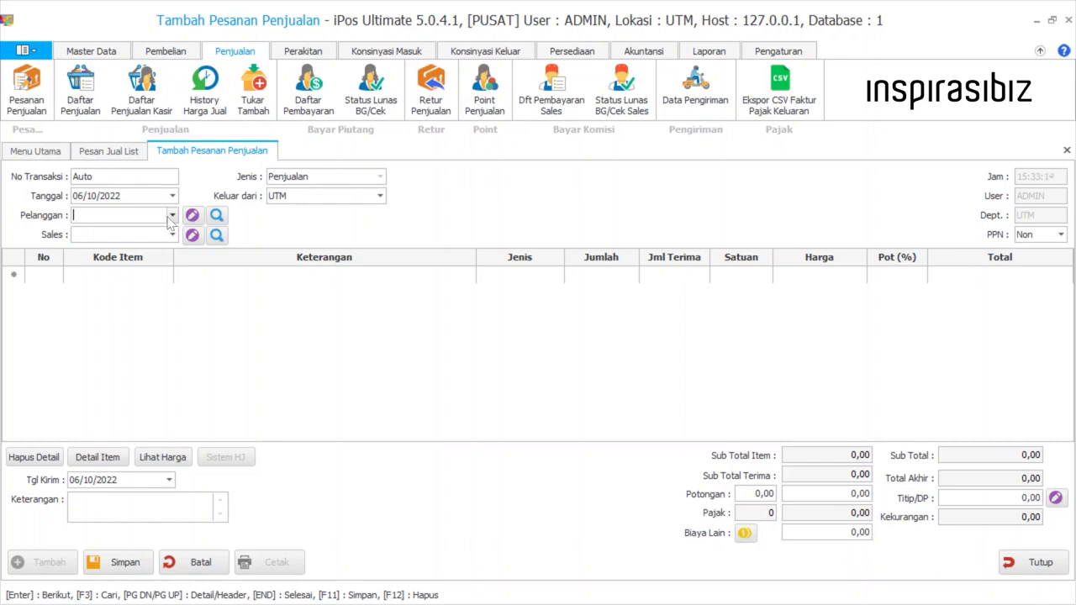
click(171, 216)
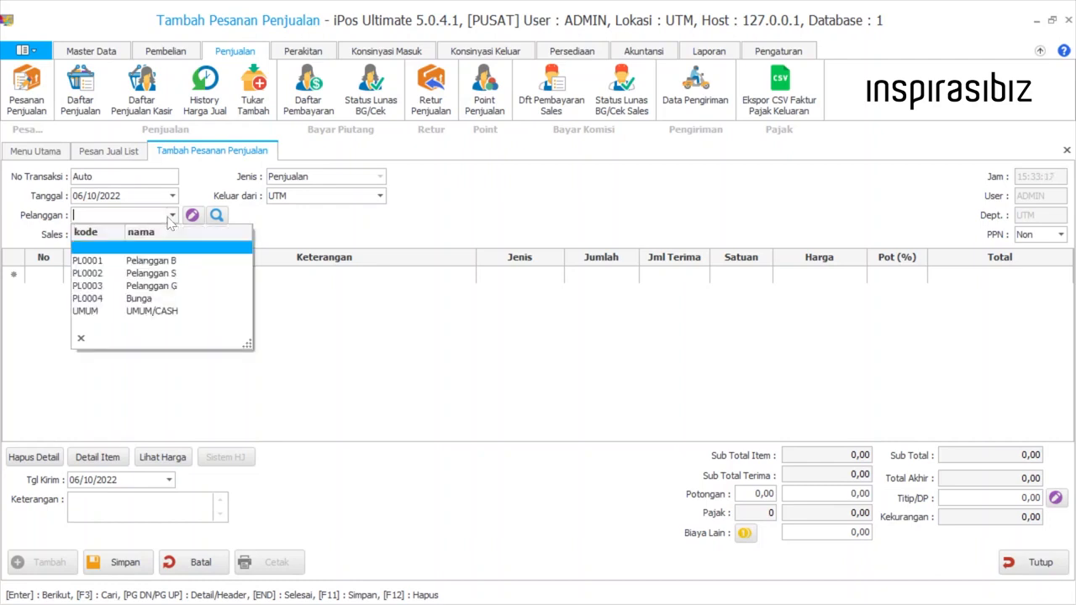
click(191, 287)
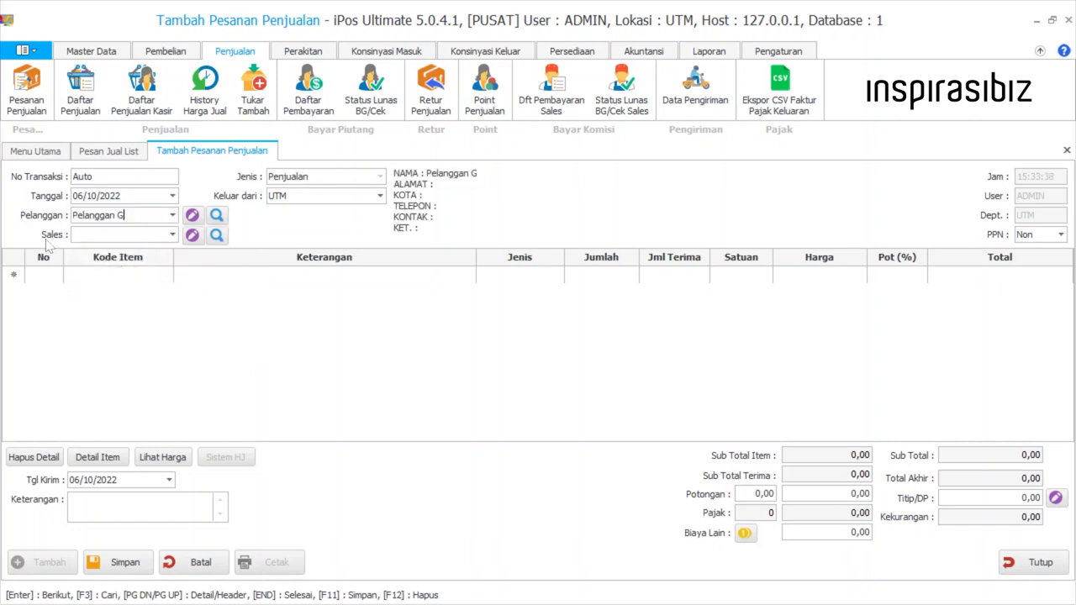
key(Return)
Search the item list for "a" and add item B02 mie enak in PCS to the order, accepting its default quantity and price
click(99, 275)
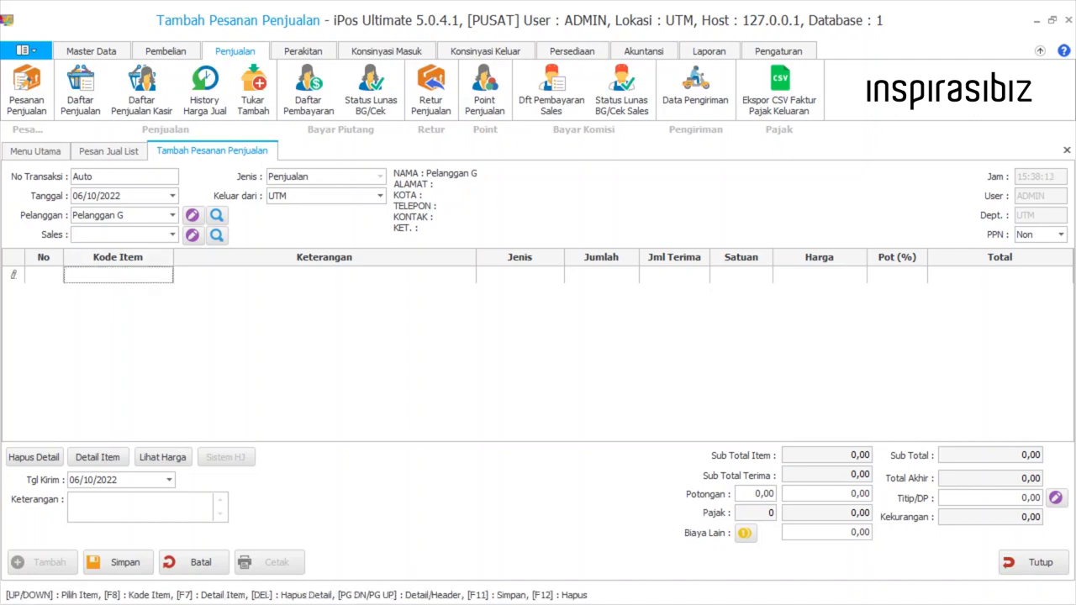
text(a)
key(Return)
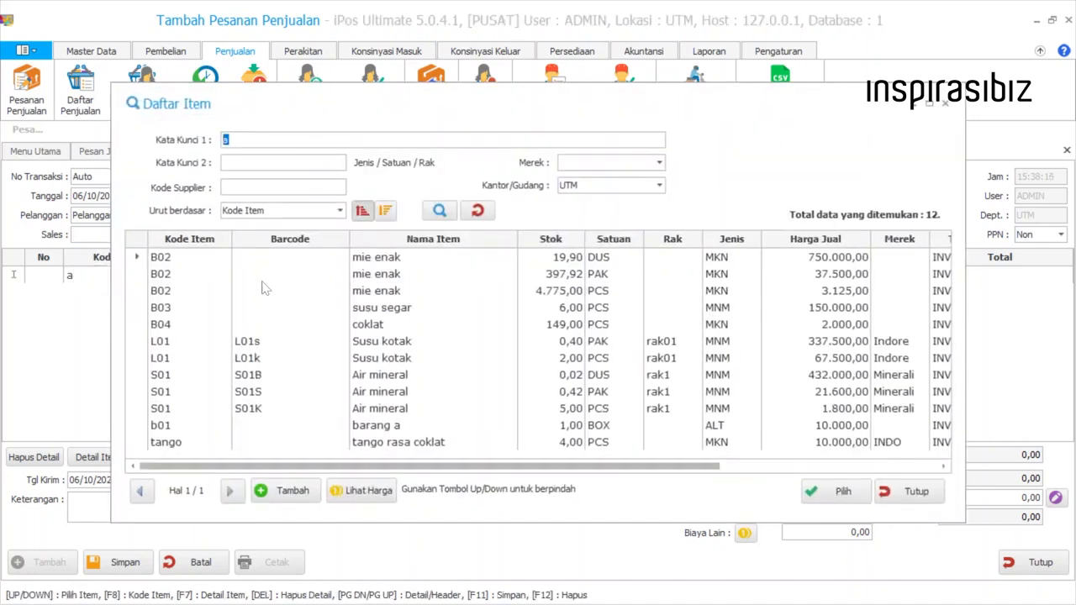
click(328, 290)
double_click(328, 290)
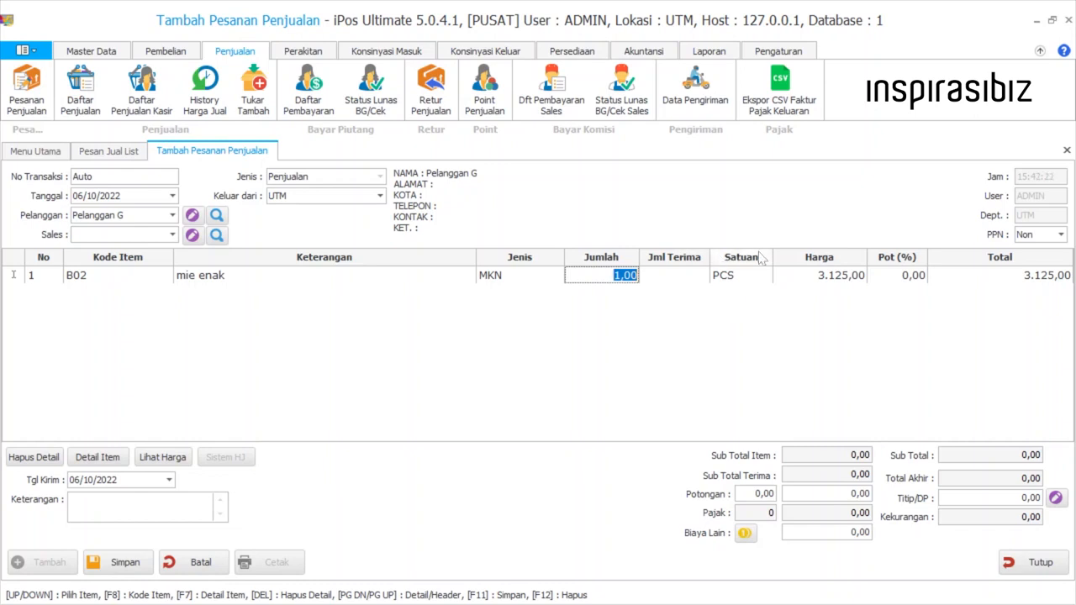
click(819, 275)
drag(819, 276, 870, 291)
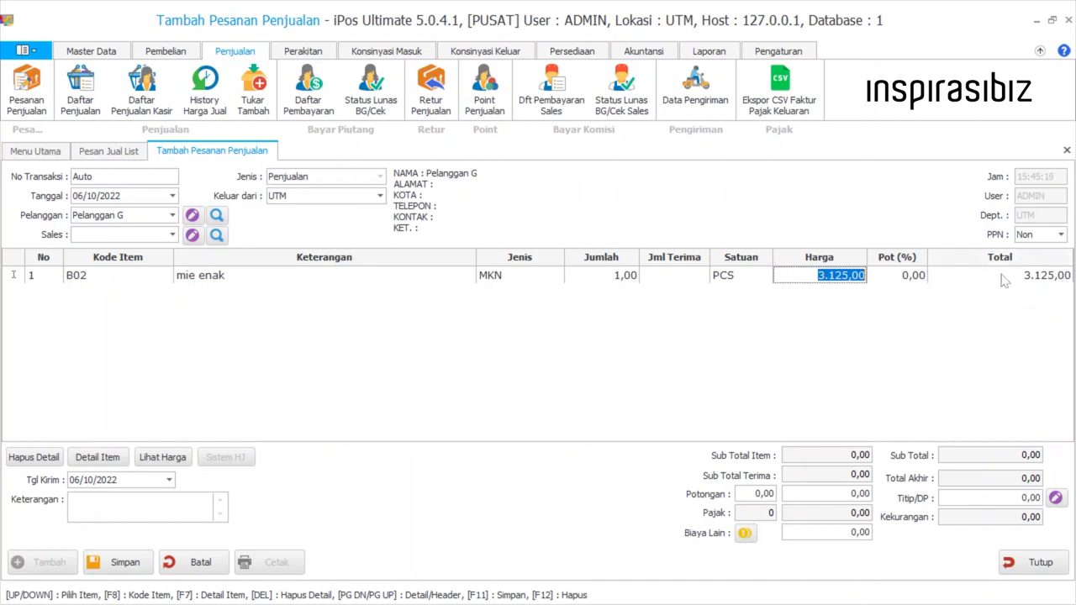
key(Return)
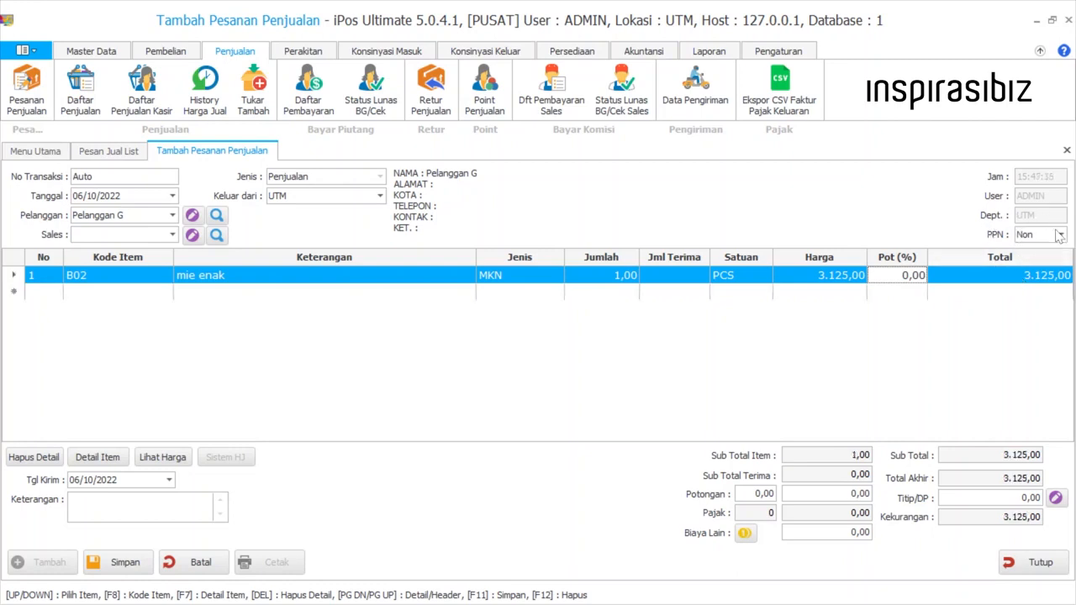
View the PPN tax options, and inspect the mie enak line's transaction detail and selling price history
click(1055, 238)
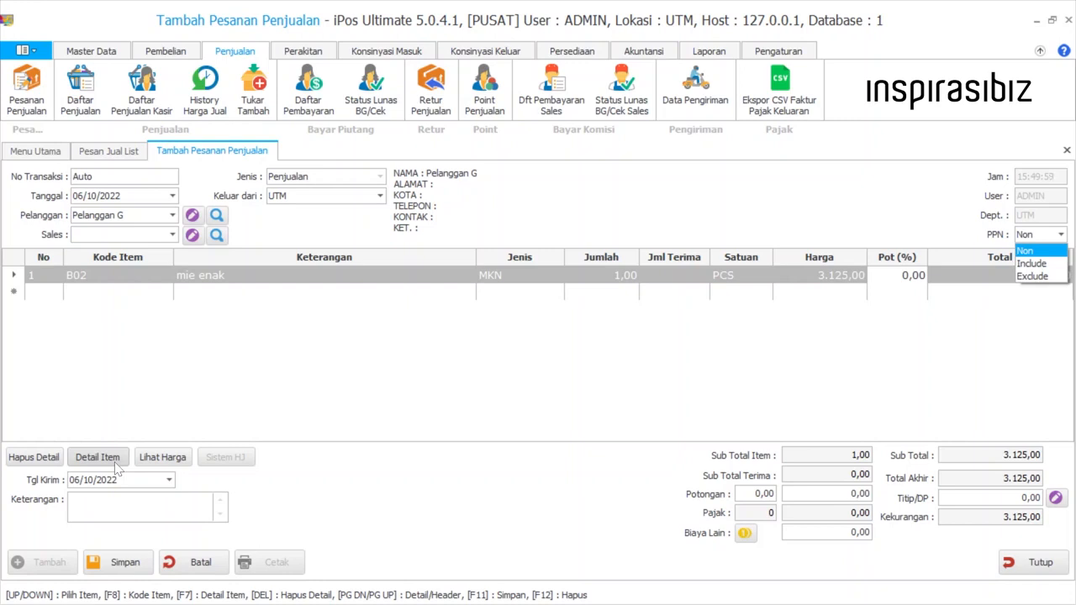
click(17, 276)
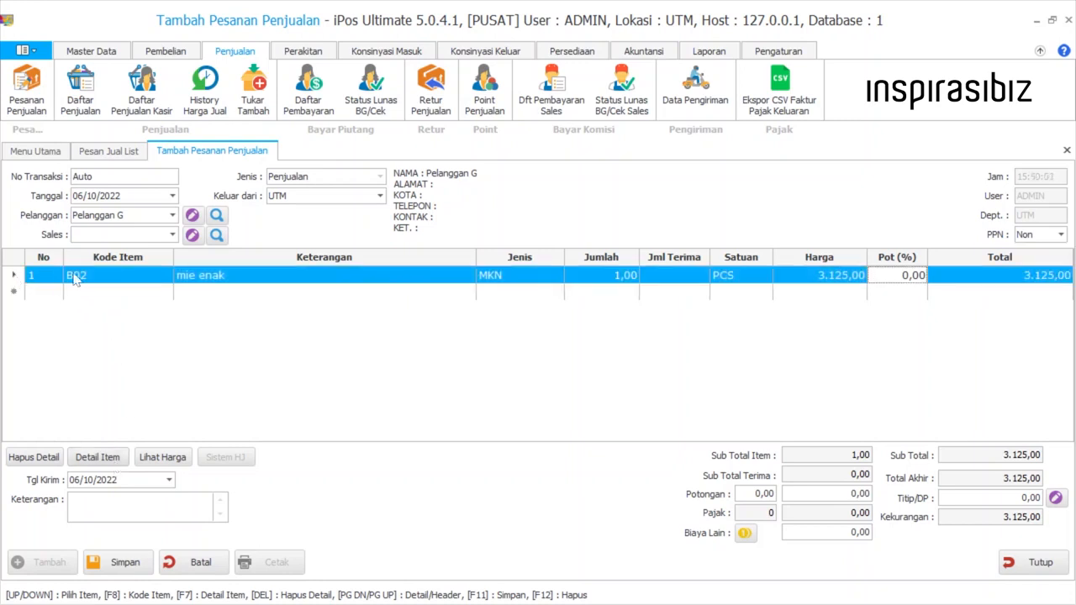
click(96, 466)
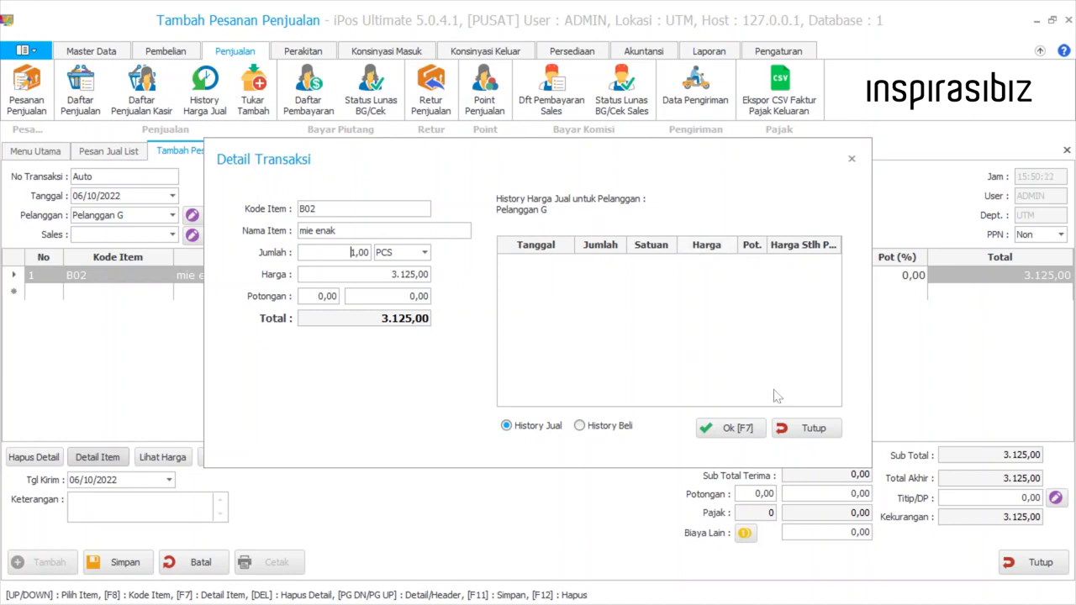
click(803, 432)
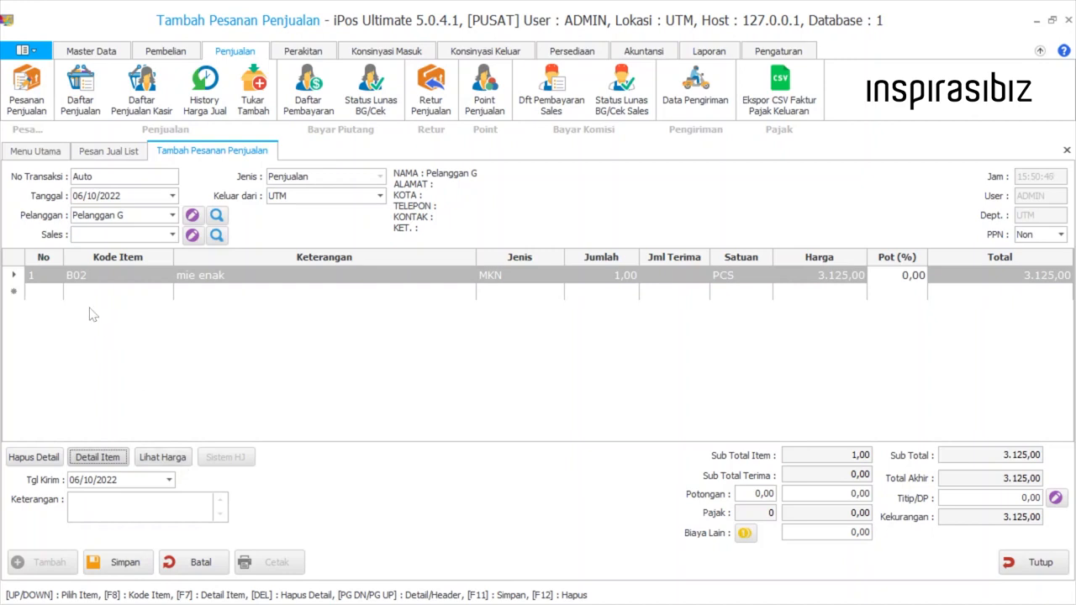
Look at the selling price list of mie enak for the PAK and PCS units, closing it when done
click(31, 278)
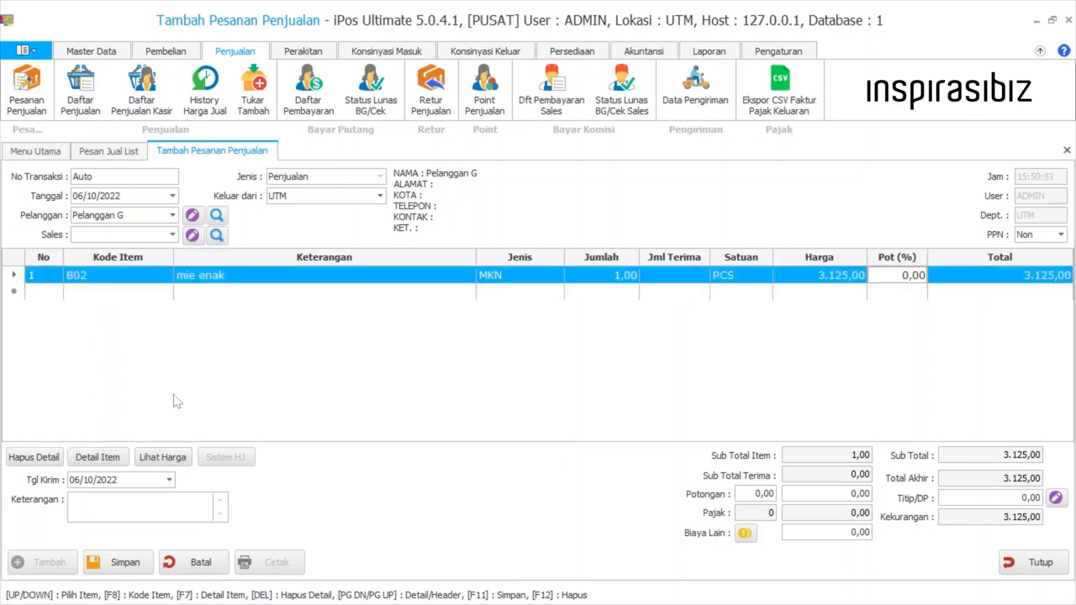
click(168, 459)
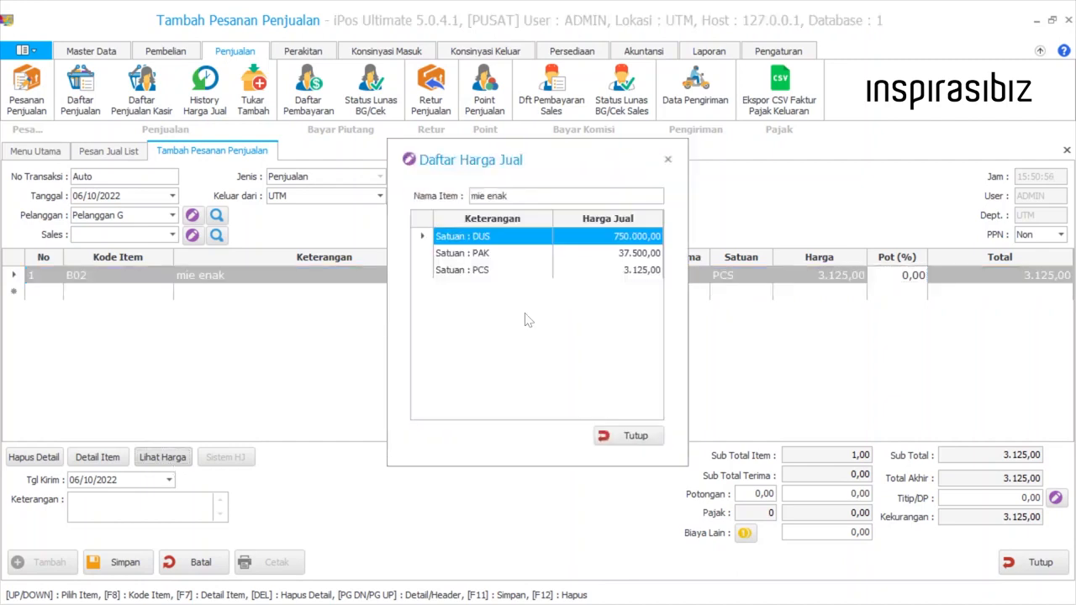
click(491, 253)
click(494, 271)
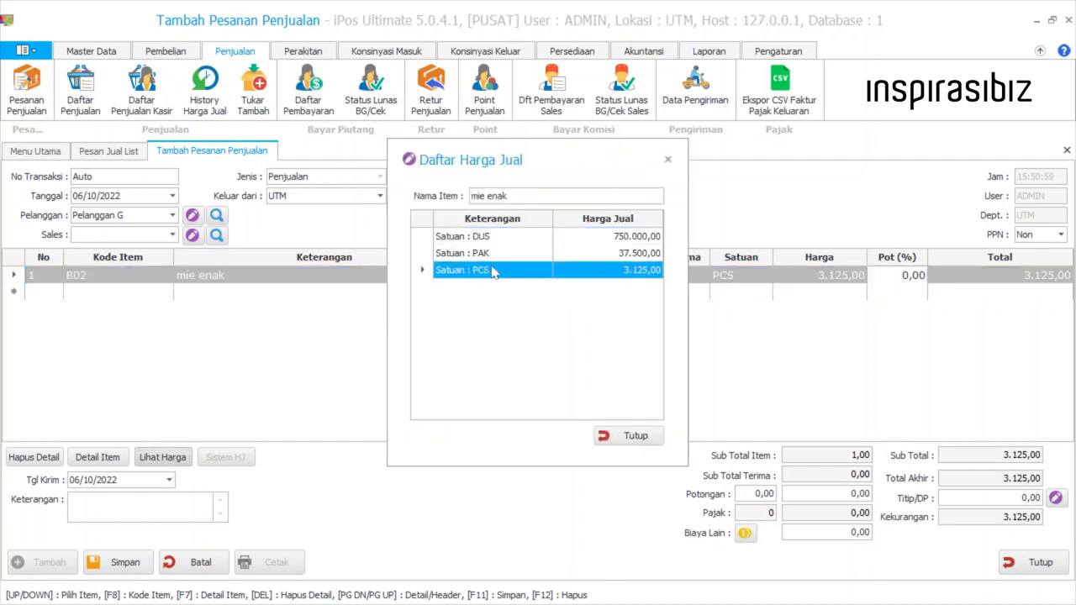
click(605, 436)
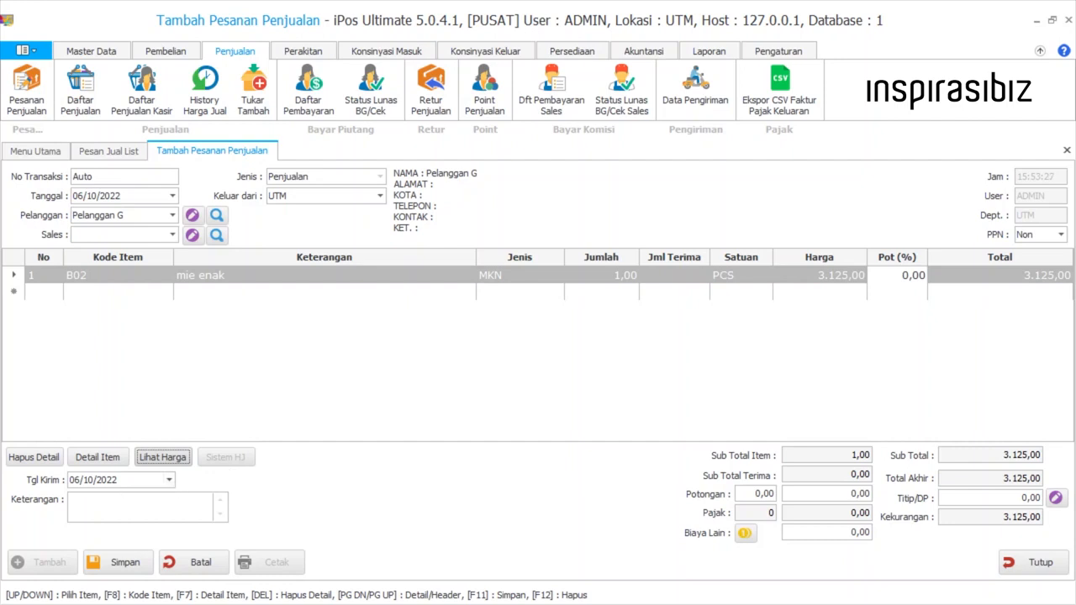
Go through the delivery date, description and invoice discount fields without entering anything
key(Tab)
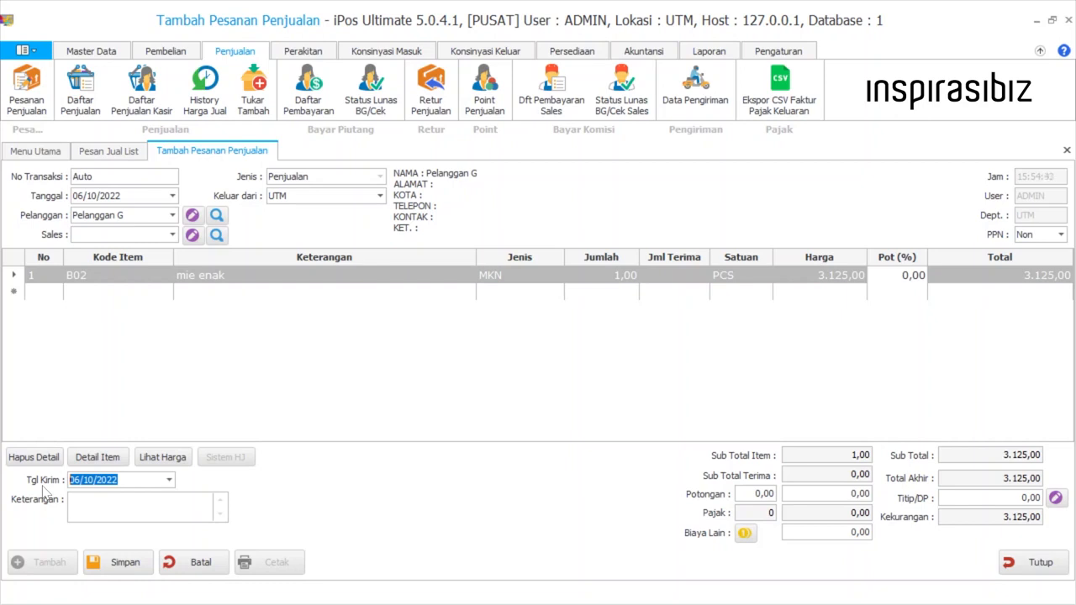
key(Return)
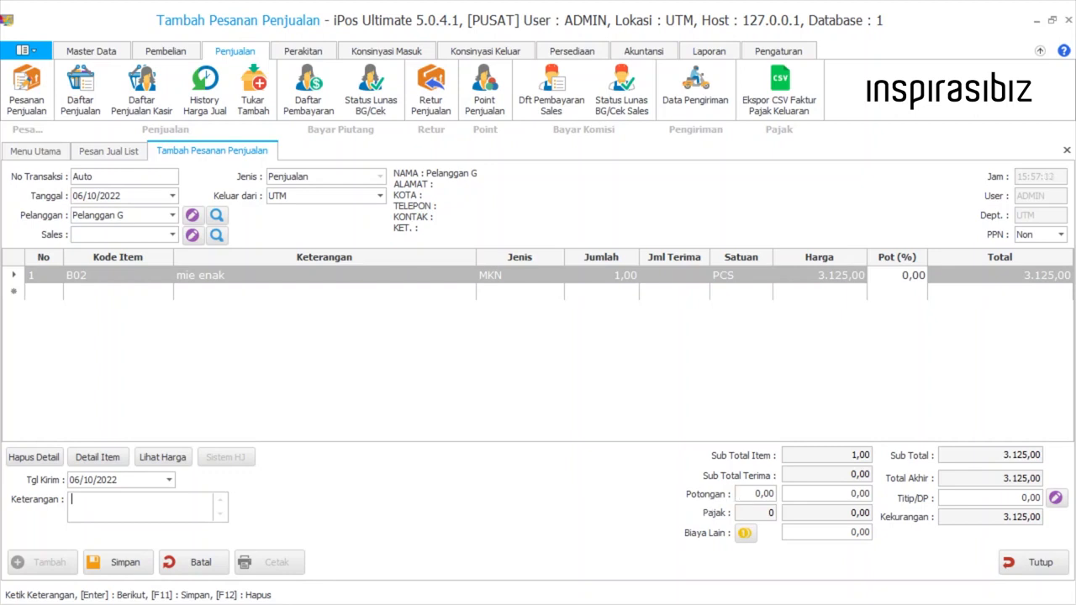
key(Return)
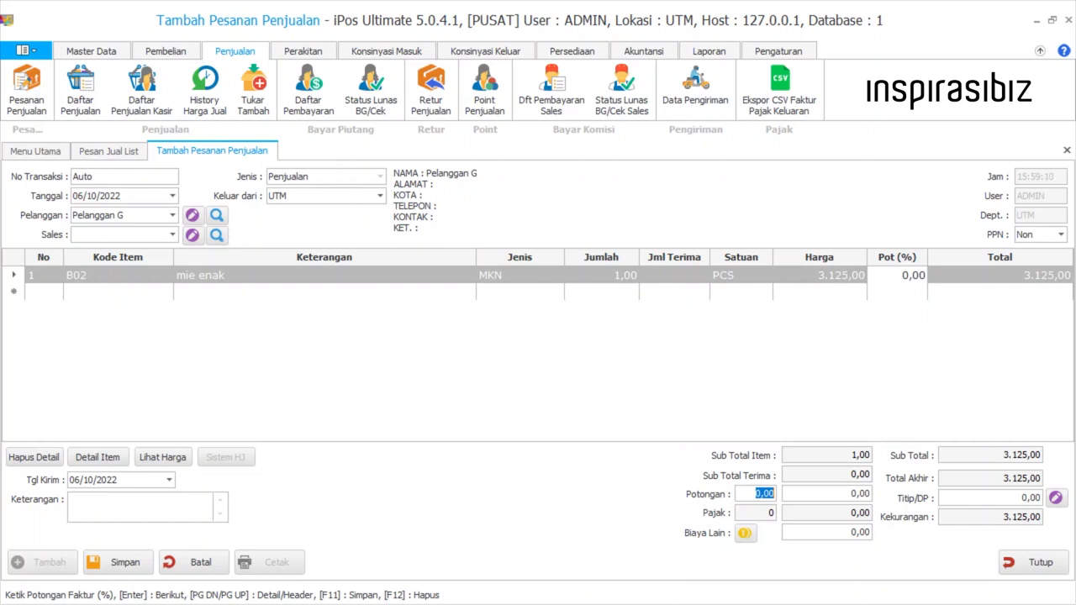
key(Return)
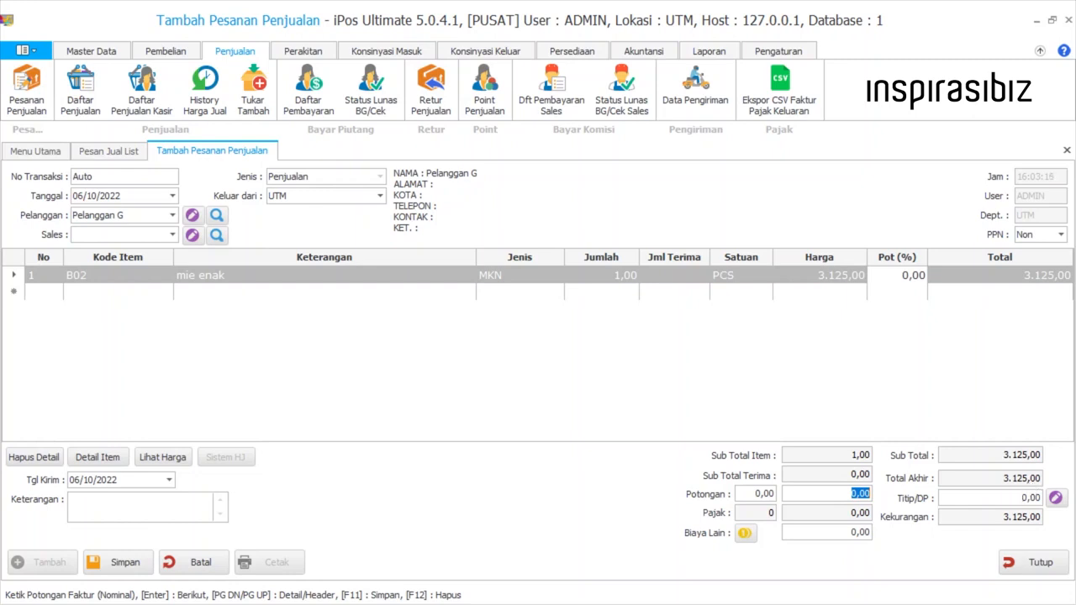
key(Return)
key(Return)
click(745, 534)
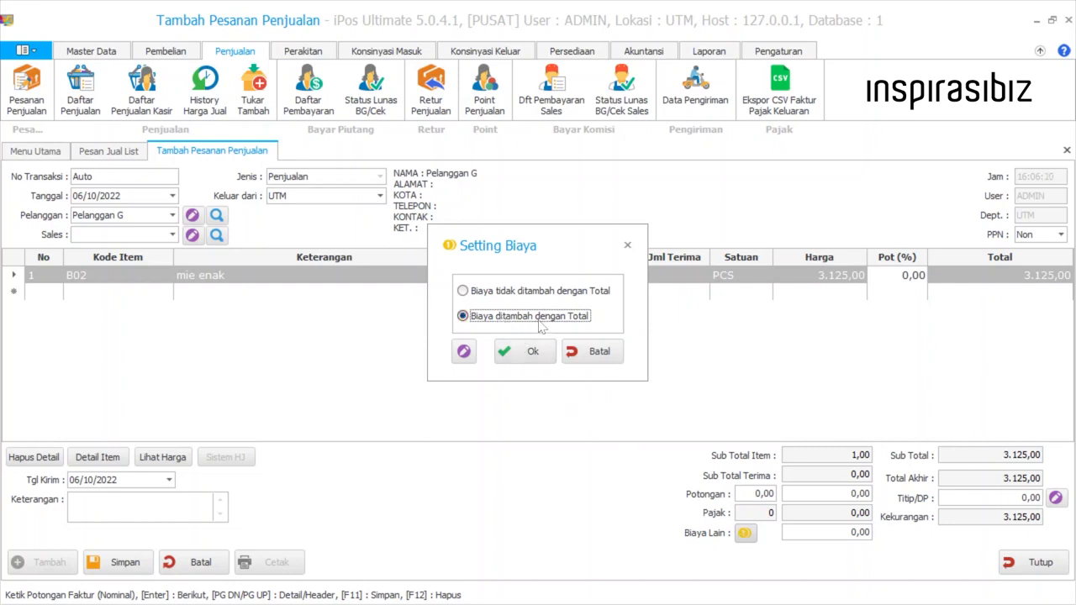
click(544, 294)
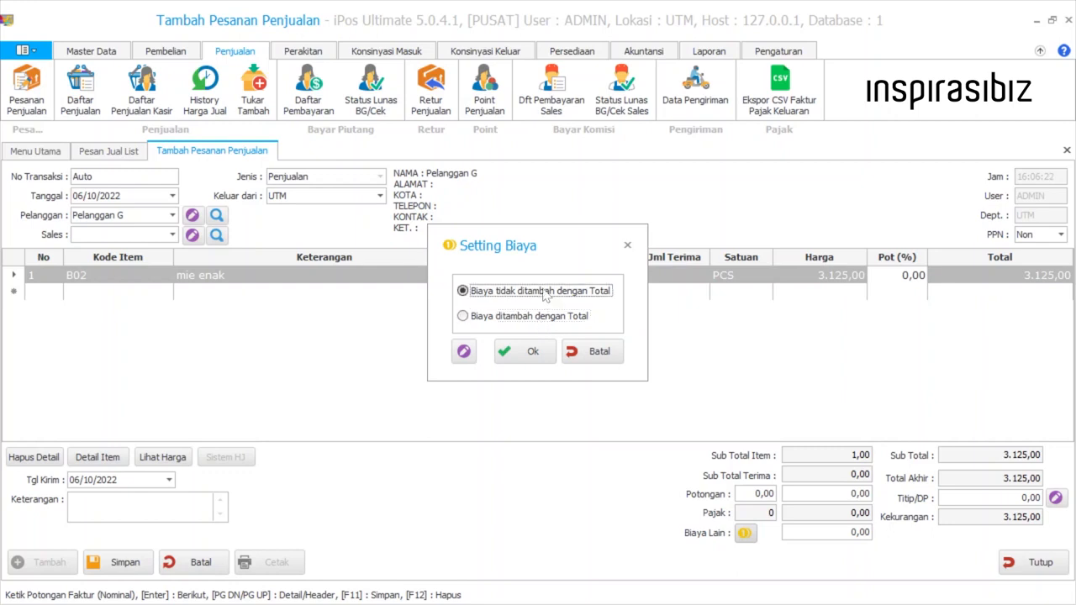
click(572, 362)
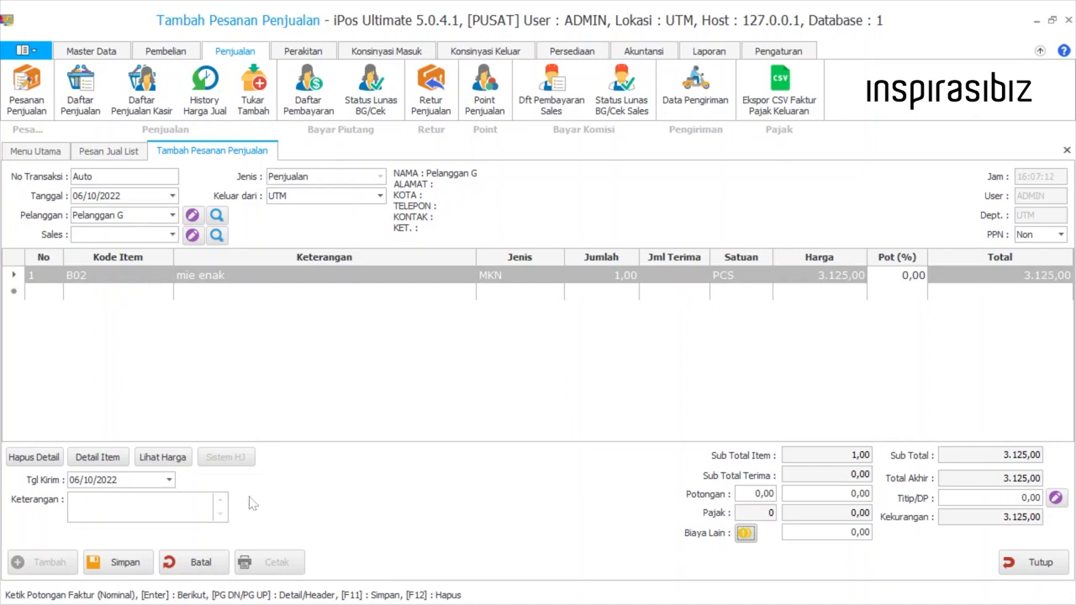
Save the new sales order
click(123, 556)
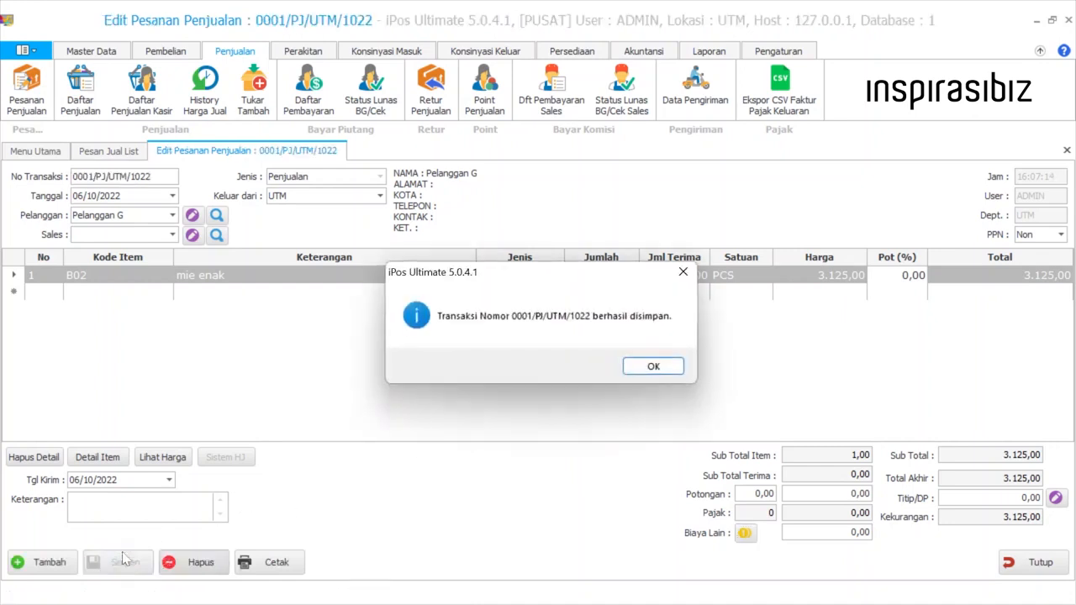